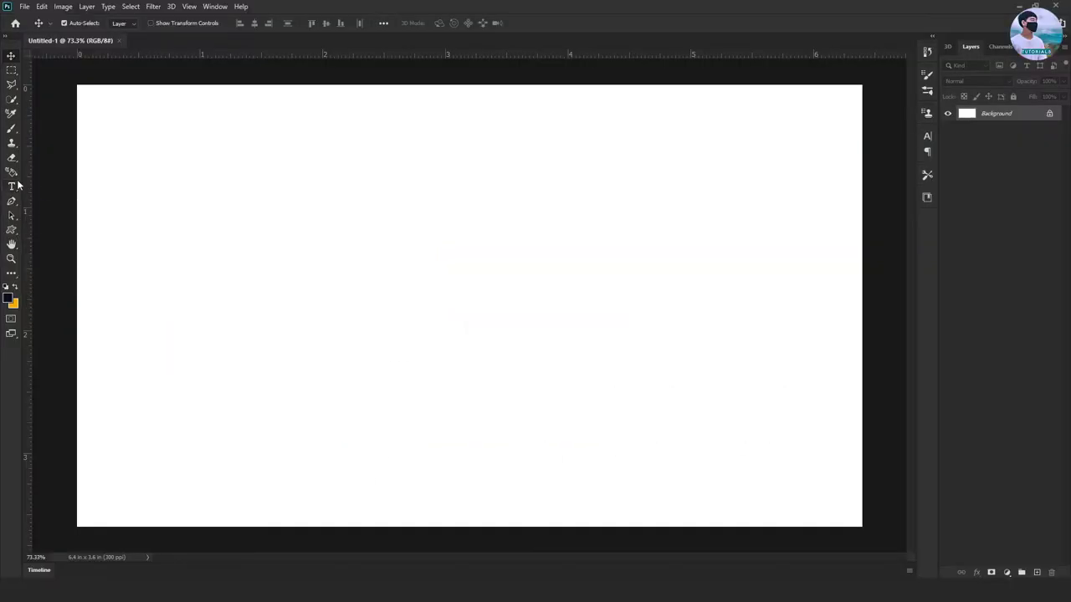
# Add a text layer near the canvas centre and set its placeholder text to Pyidaungsu Bold
pyautogui.click(11, 187)
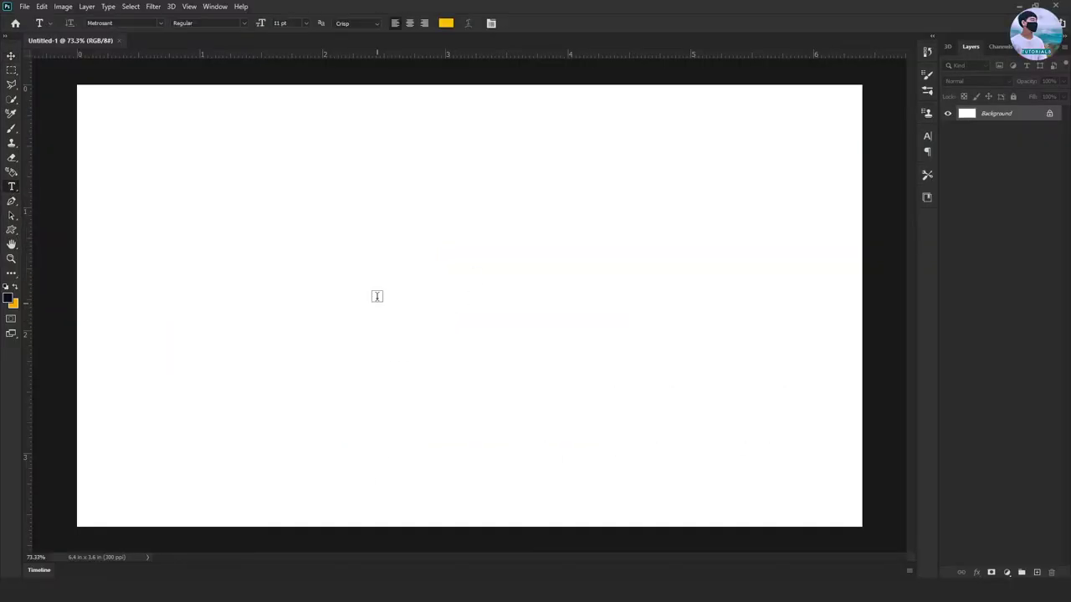
pyautogui.click(390, 278)
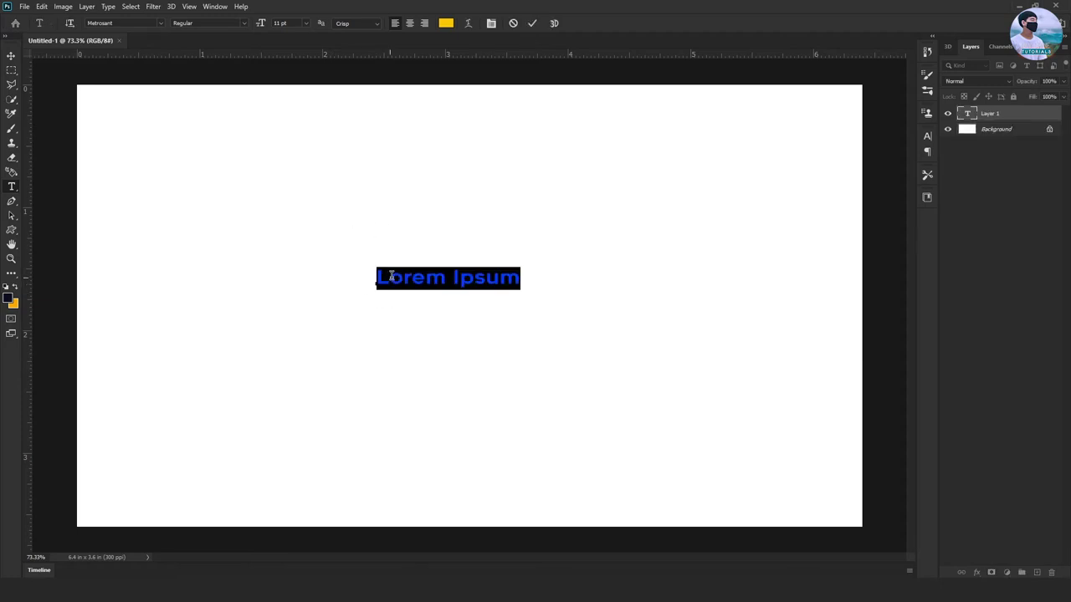
pyautogui.click(405, 276)
pyautogui.hotkey('ctrl', 'a')
pyautogui.click(100, 22)
pyautogui.write('p')
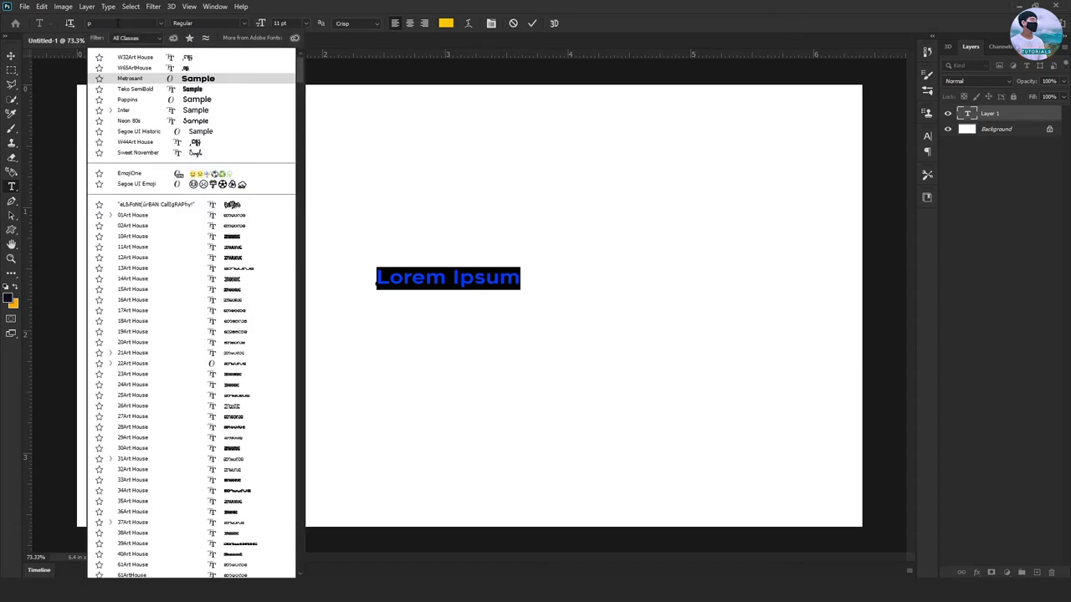
pyautogui.write('oppins')
pyautogui.click(148, 65)
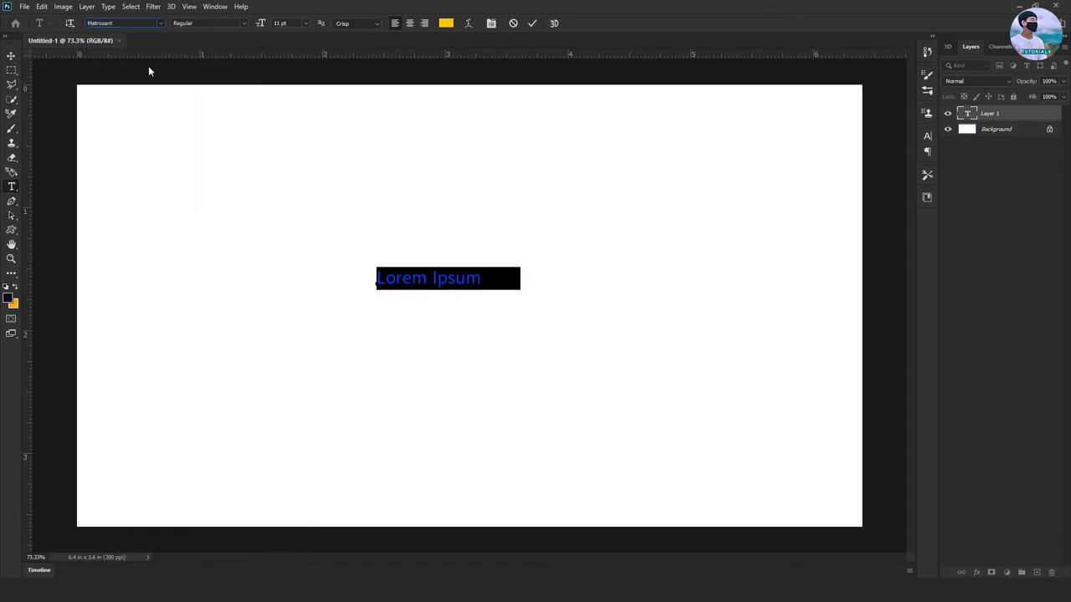
# Colour the text black (000000) and set its size to 30 pt
pyautogui.click(446, 24)
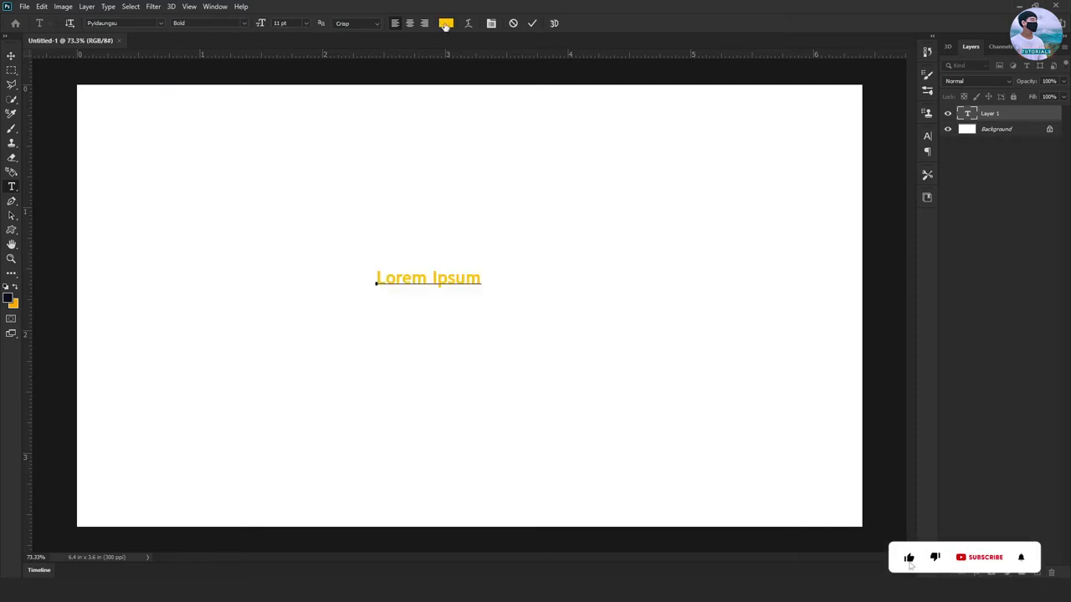
pyautogui.moveTo(804, 383); pyautogui.dragTo(672, 462)
pyautogui.click(975, 283)
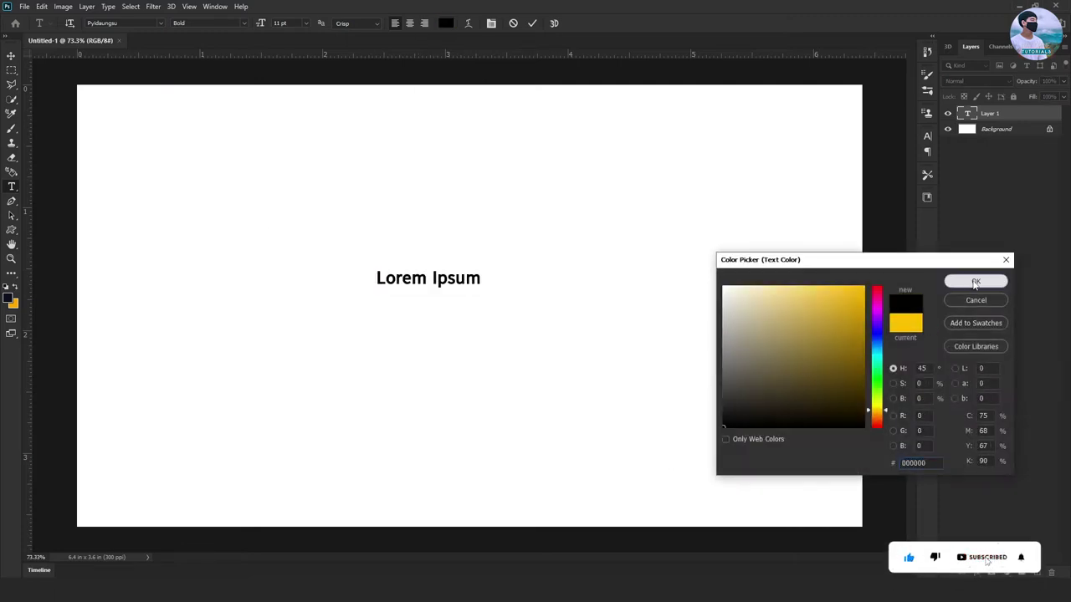
pyautogui.click(306, 22)
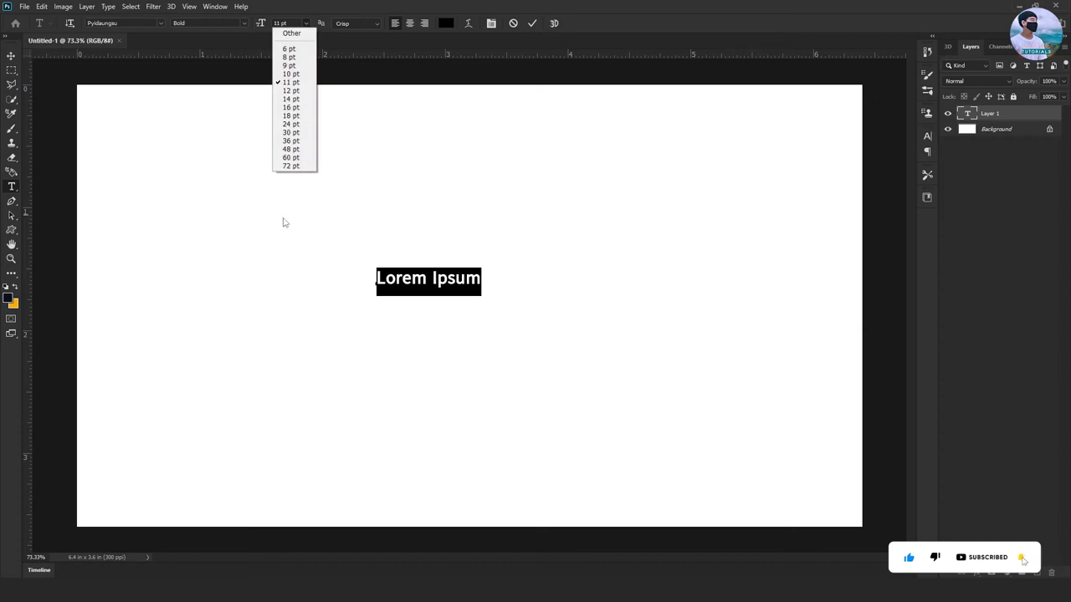
pyautogui.click(291, 132)
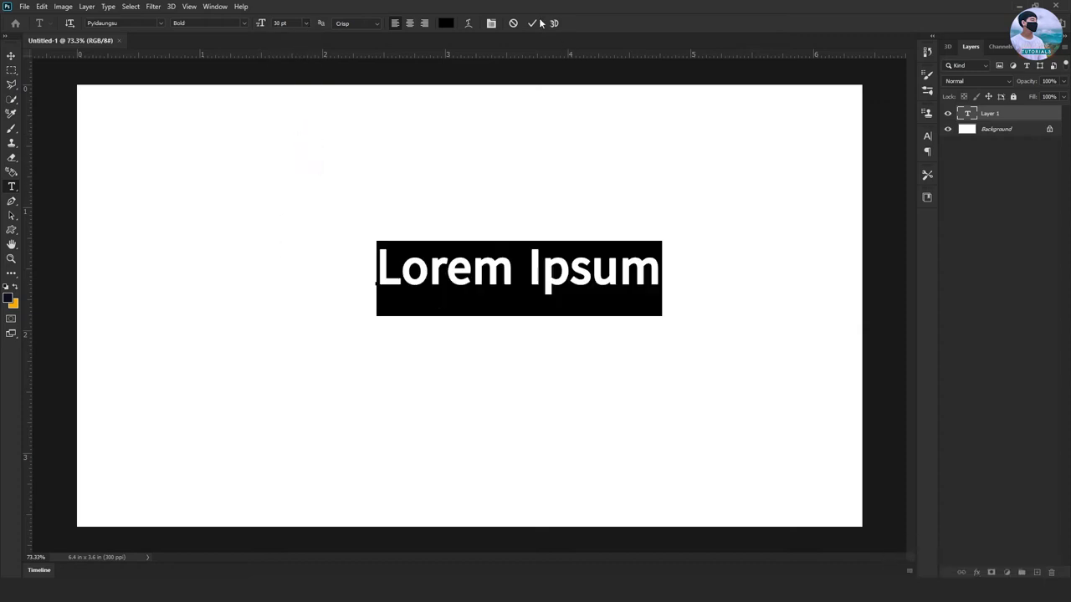
# Replace the placeholder with 'ေြကီေထာင်စုဖောင့်', commit it, and nudge the layer left and down
pyautogui.tripleClick(498, 275)
pyautogui.press('BackSpace')
pyautogui.write('ေြ')
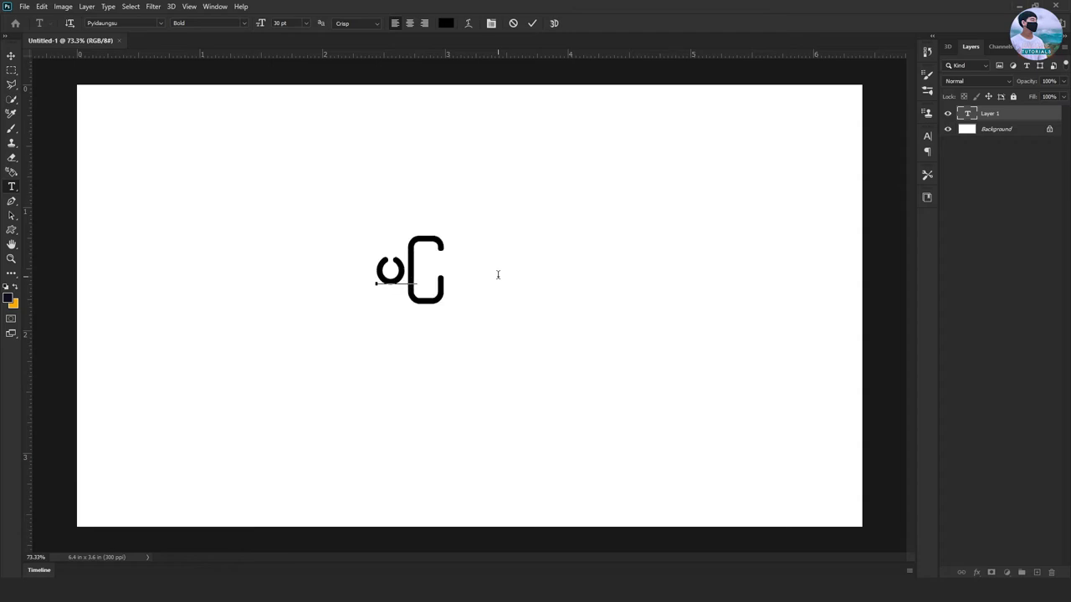
pyautogui.write('ကီ')
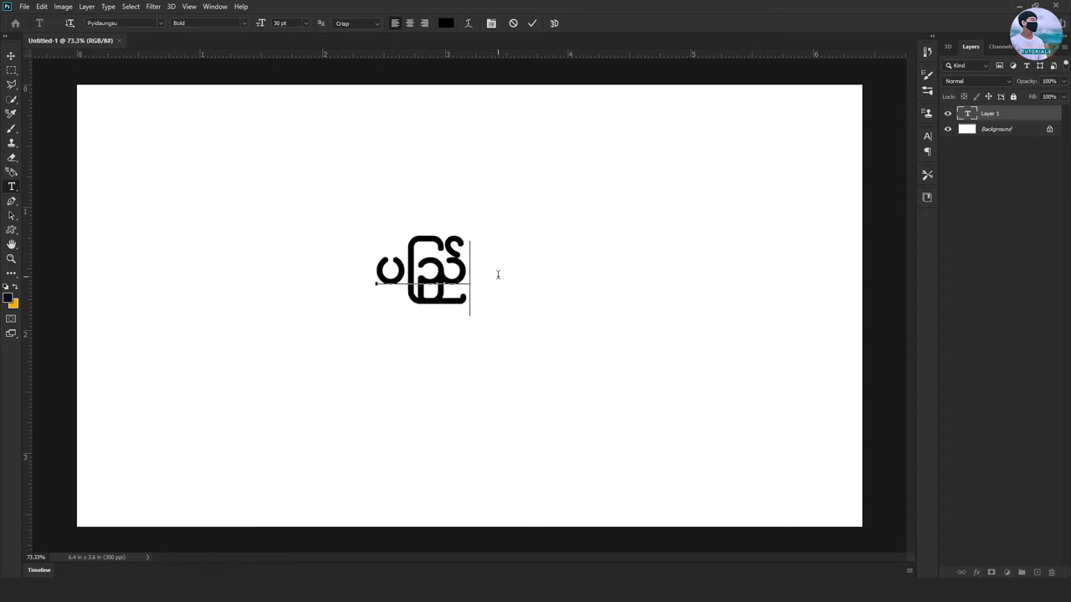
pyautogui.write('ေထာင်')
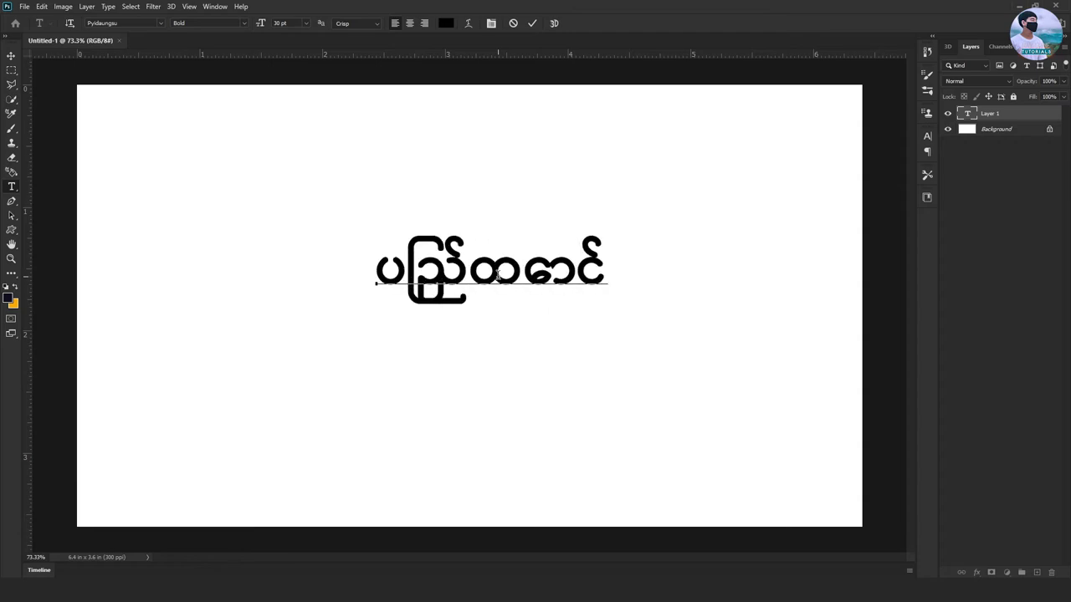
pyautogui.write('စု')
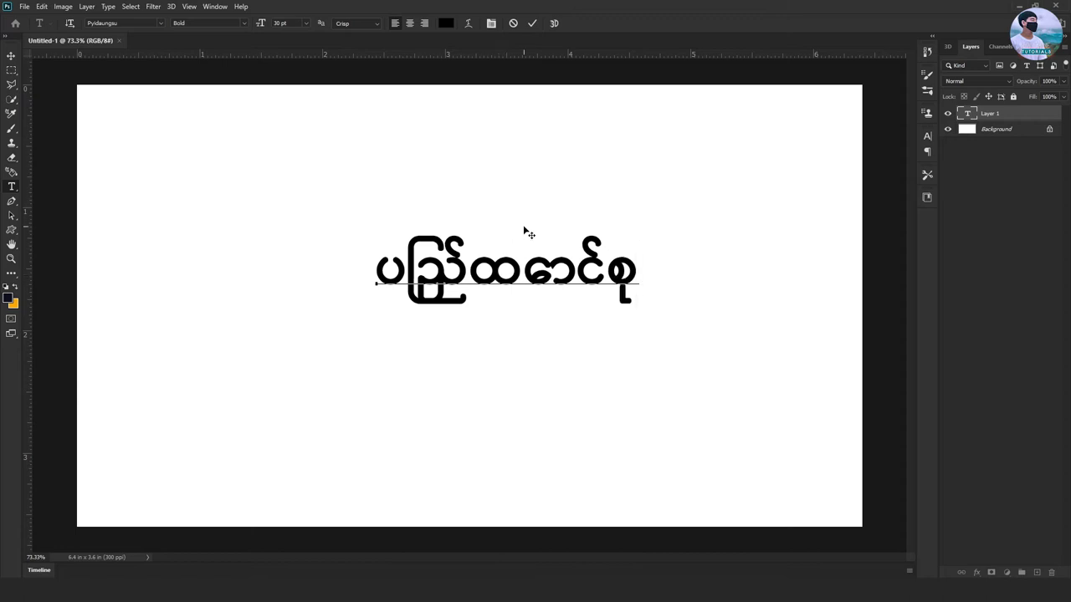
pyautogui.write('ဖောင့်')
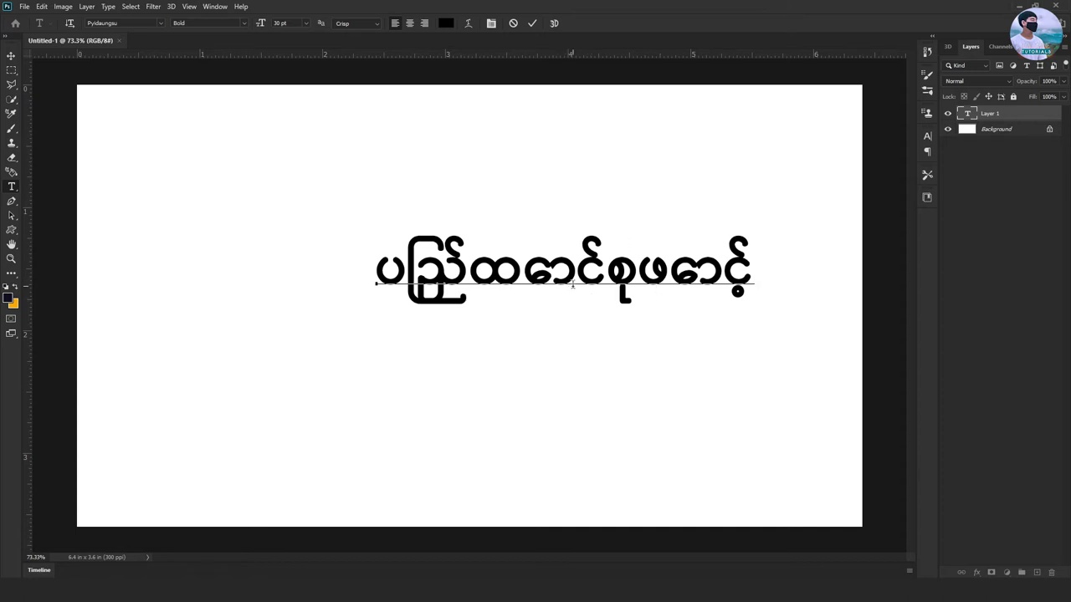
pyautogui.click(532, 25)
pyautogui.press('v')
pyautogui.moveTo(568, 258)
pyautogui.mouseDown()
pyautogui.moveTo(454, 216)
pyautogui.moveTo(454, 292)
pyautogui.mouseUp()
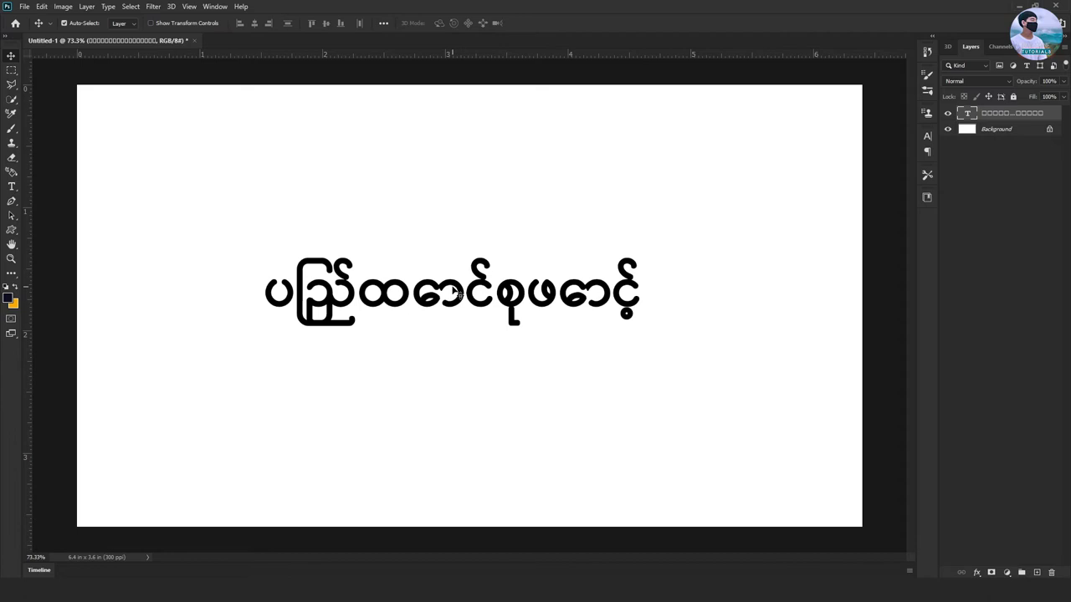
# In Edit > Preferences > Type, choose the World-Ready Layout text engine and confirm with OK
pyautogui.click(41, 6)
pyautogui.moveTo(226, 476)
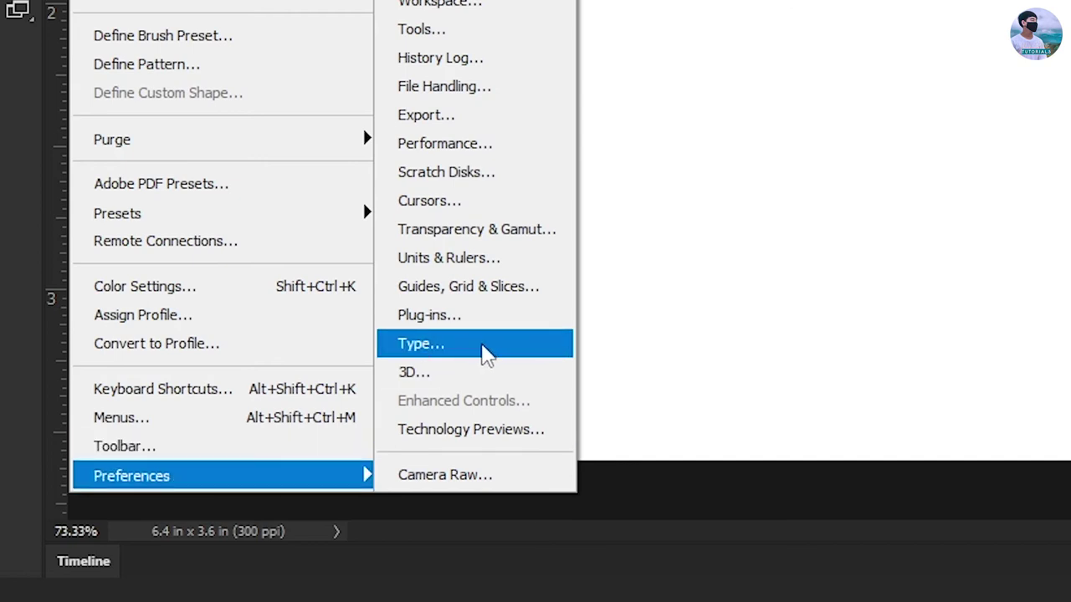
pyautogui.click(497, 351)
pyautogui.moveTo(465, 85); pyautogui.dragTo(729, 128)
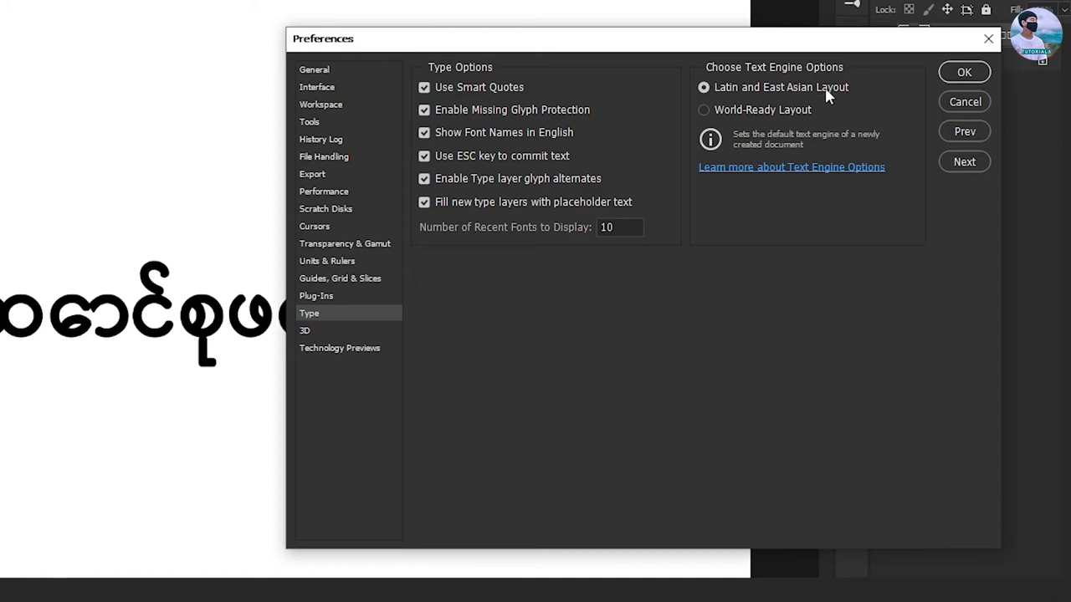
pyautogui.click(708, 114)
pyautogui.click(965, 73)
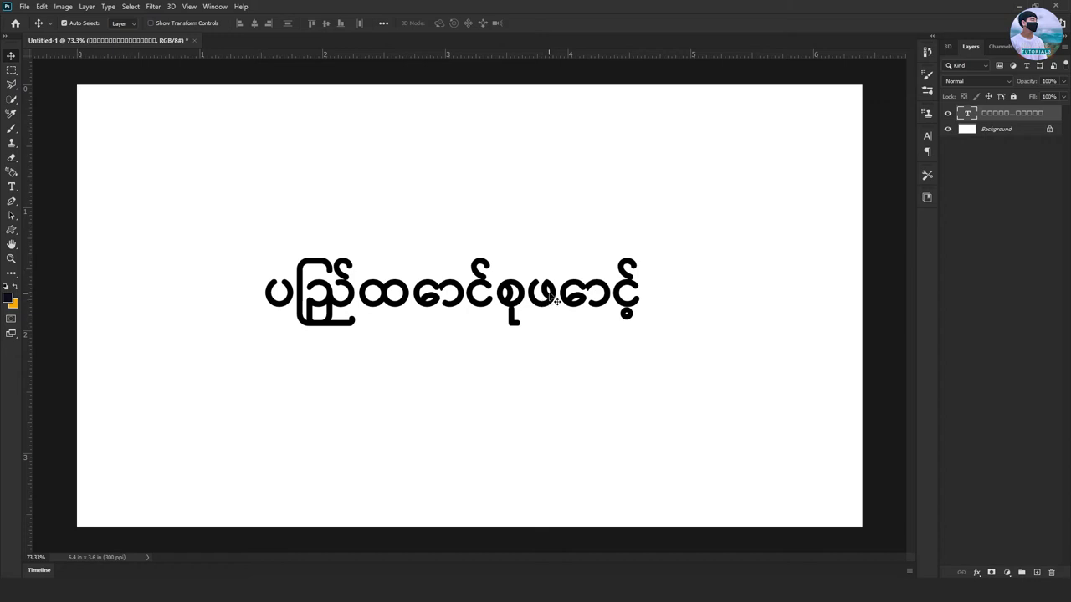
# Select the Myanmar text, choose World-Ready Layout in the Paragraph flyout menu, and commit
pyautogui.doubleClick(548, 298)
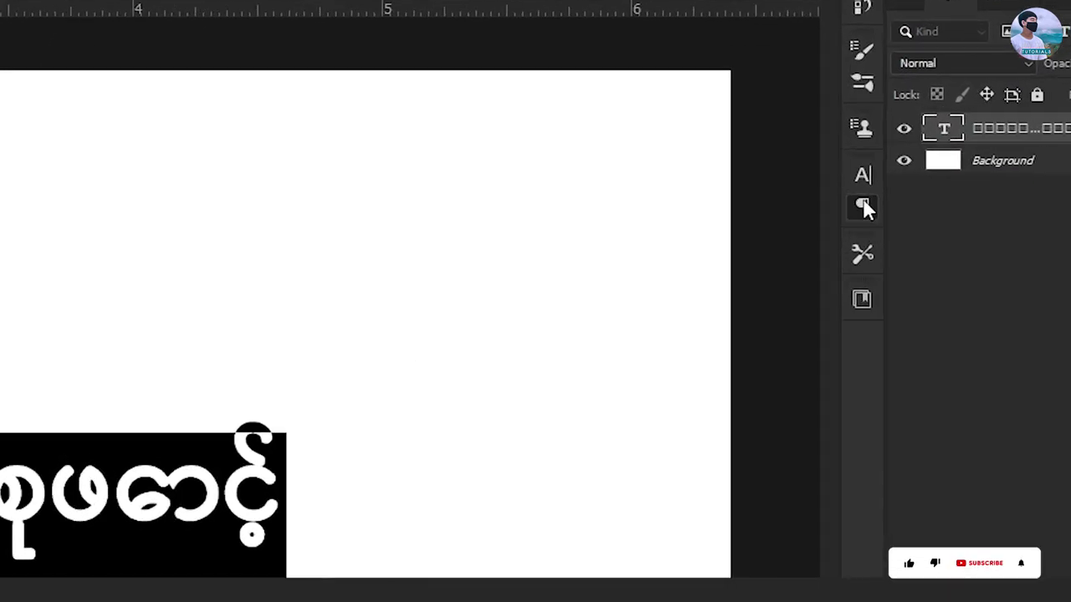
pyautogui.click(927, 151)
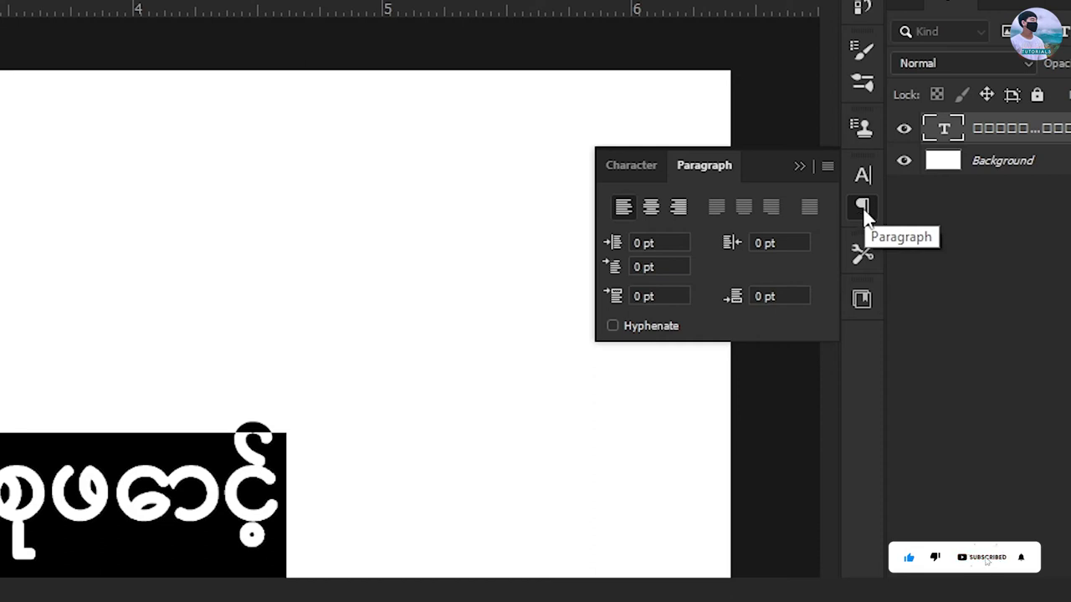
pyautogui.click(828, 167)
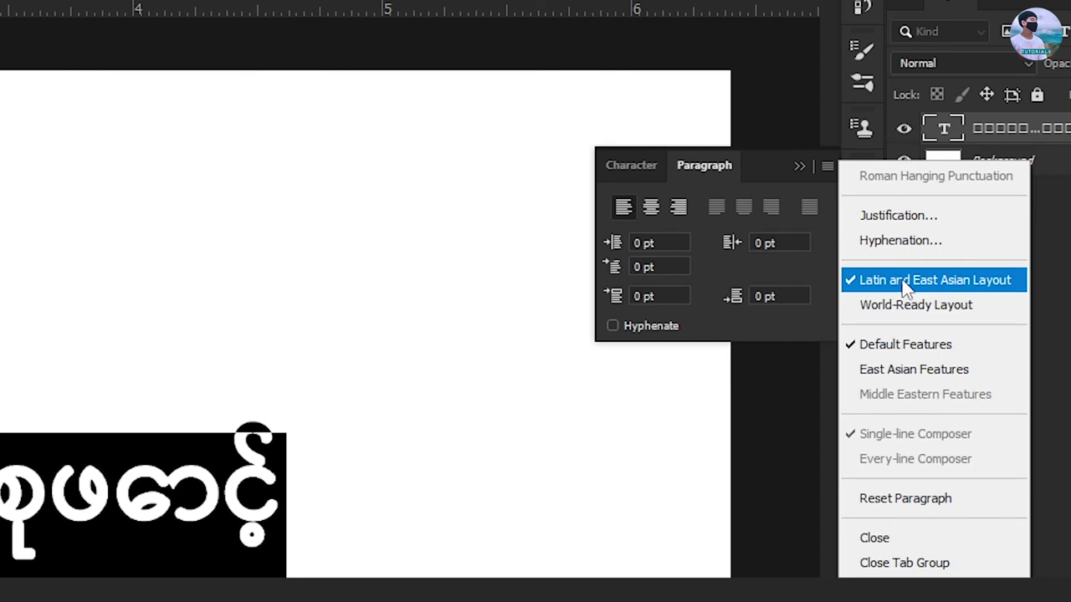
pyautogui.click(971, 315)
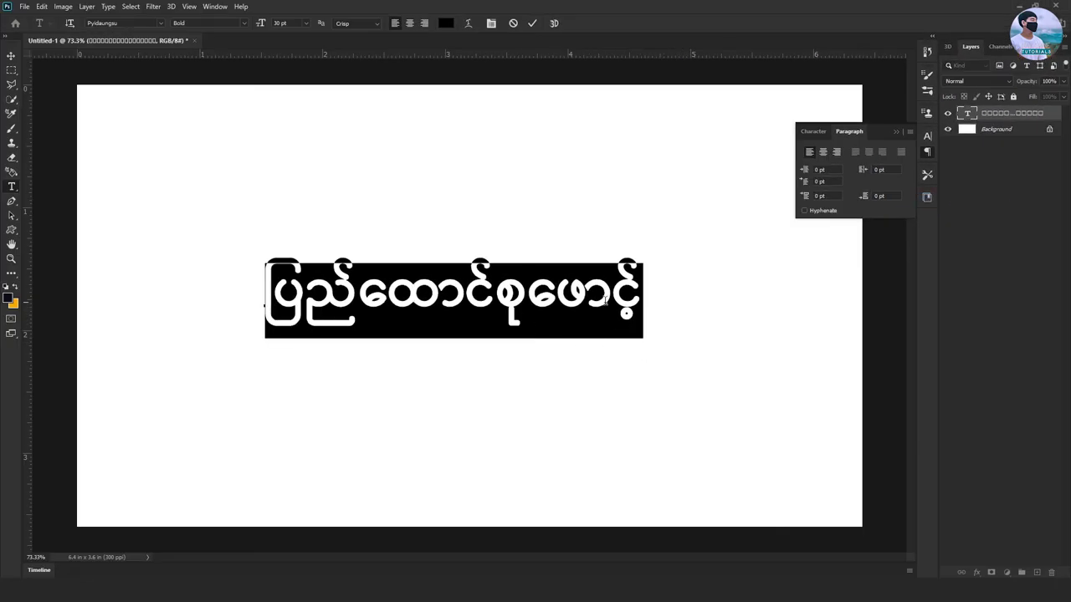
pyautogui.click(10, 56)
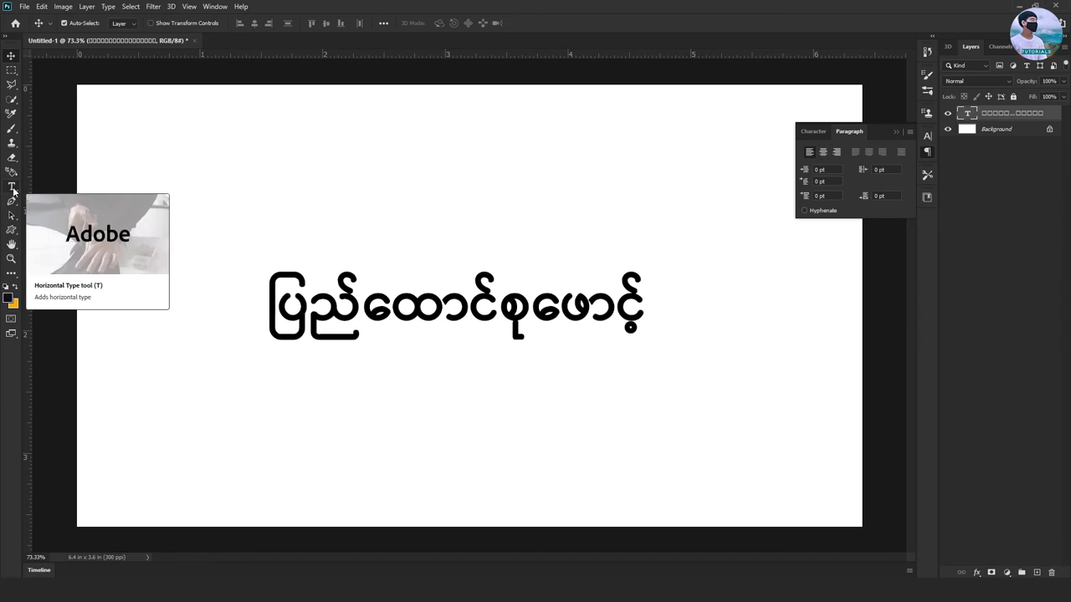
pyautogui.click(13, 191)
pyautogui.click(425, 399)
pyautogui.click(466, 392)
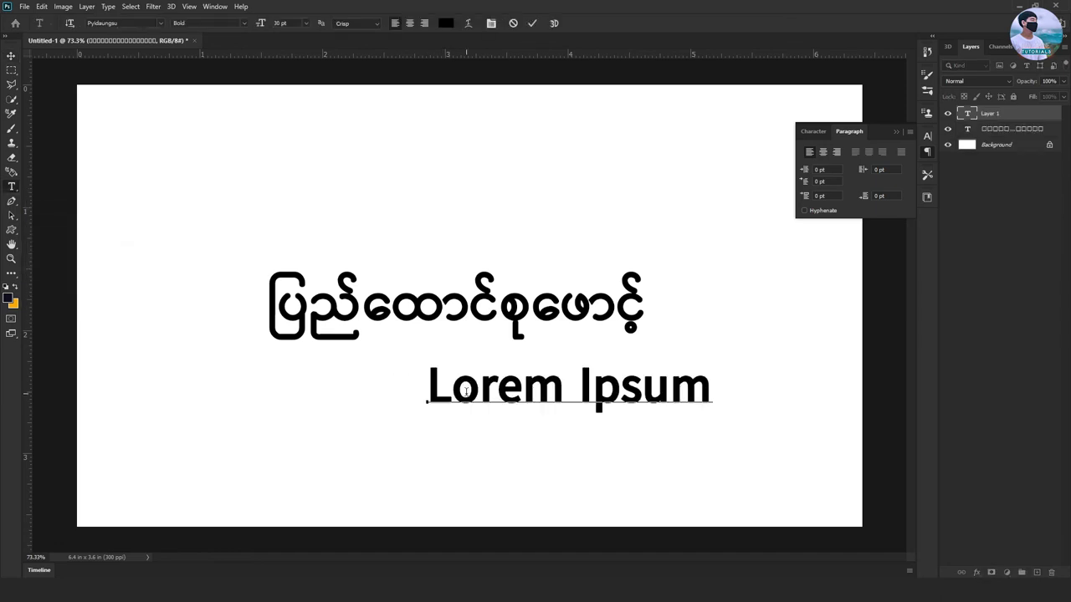
pyautogui.hotkey('ctrl', 'a')
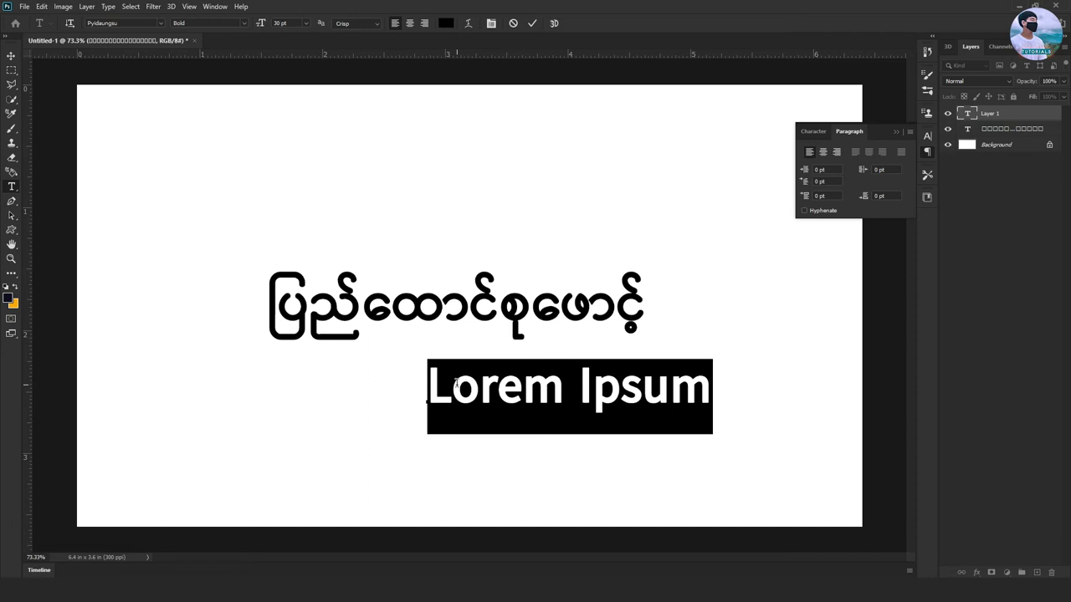
pyautogui.write('ပြ')
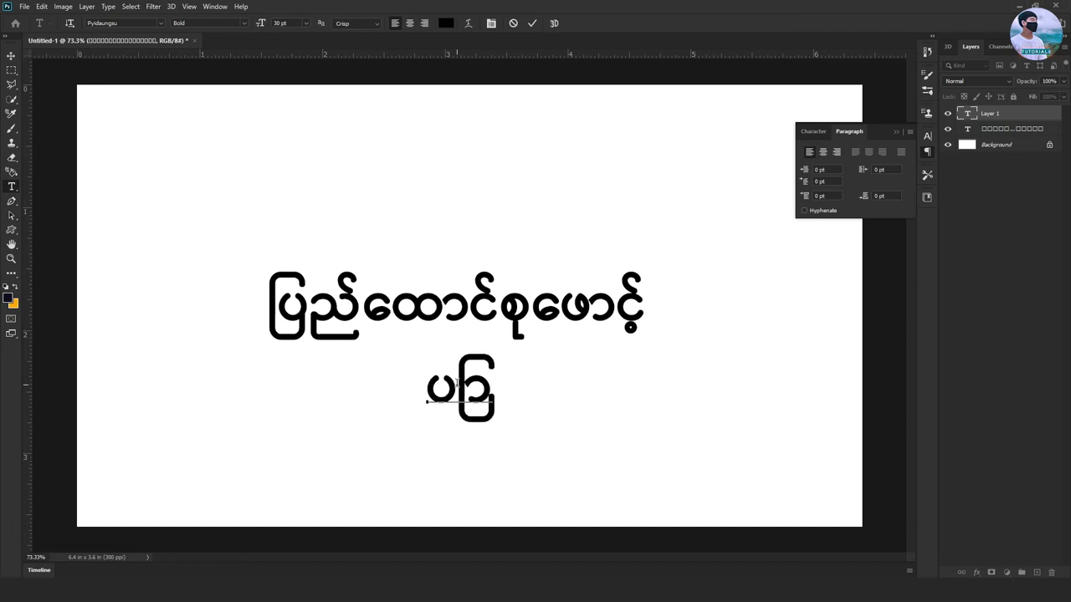
pyautogui.hotkey('ctrl', 'a')
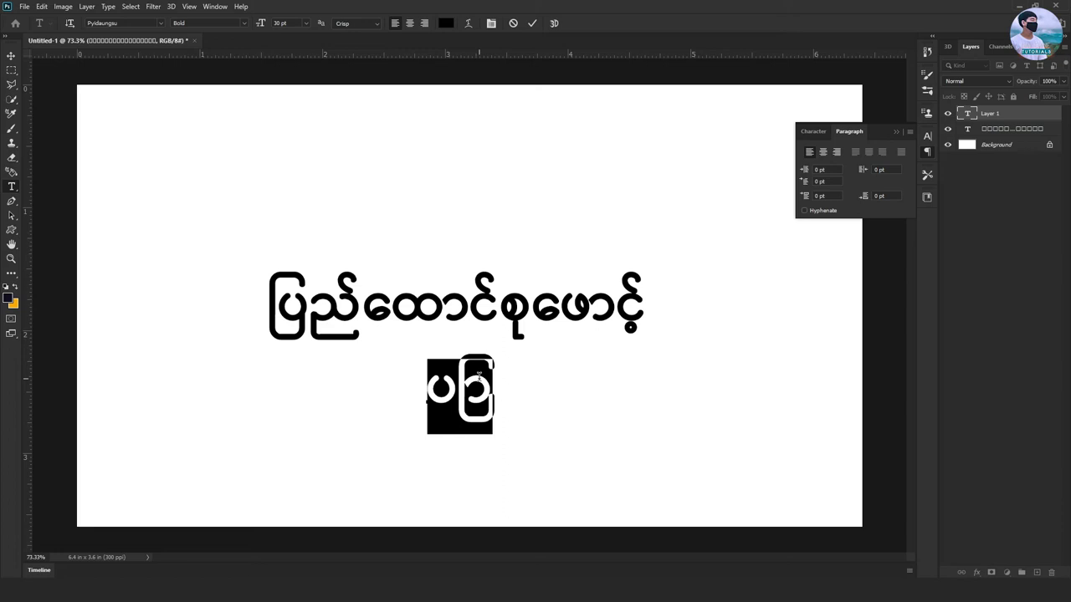
pyautogui.click(929, 151)
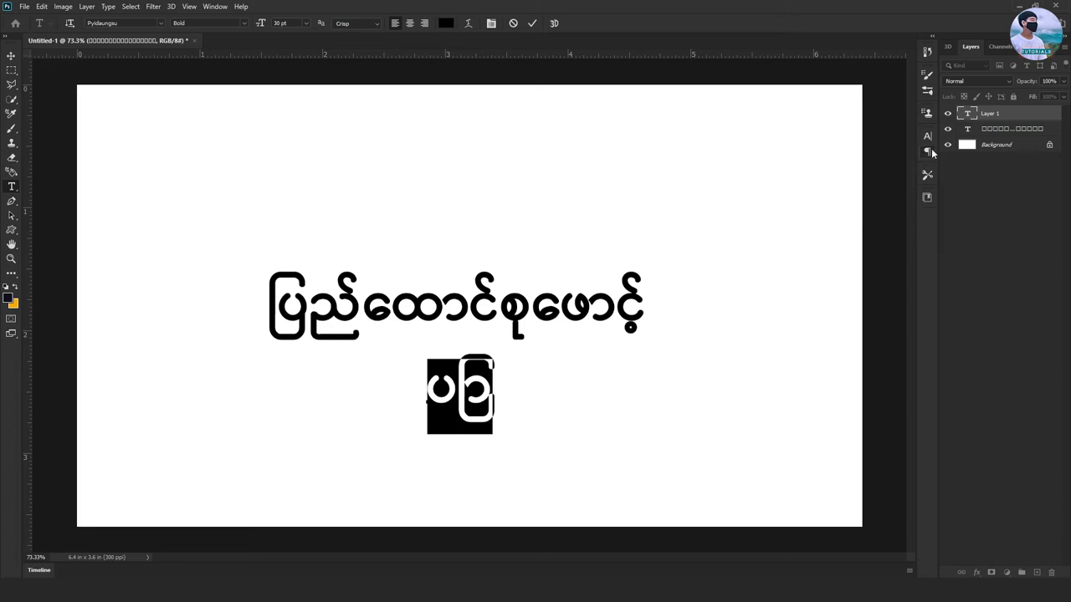
pyautogui.click(928, 152)
pyautogui.click(909, 131)
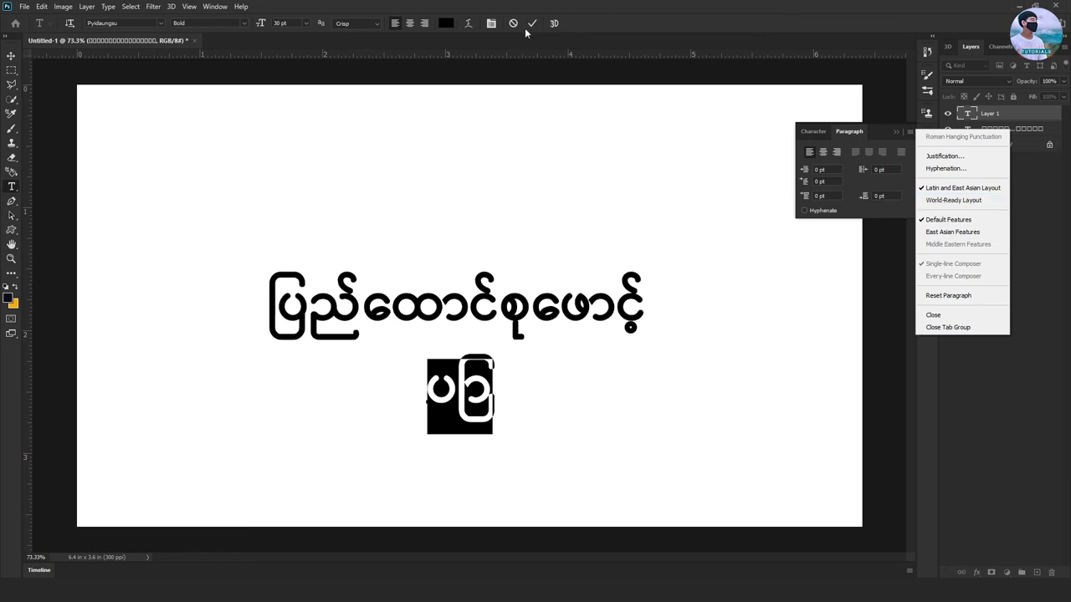
pyautogui.click(972, 201)
pyautogui.hotkey('ctrl', 'Return')
pyautogui.press('Delete')
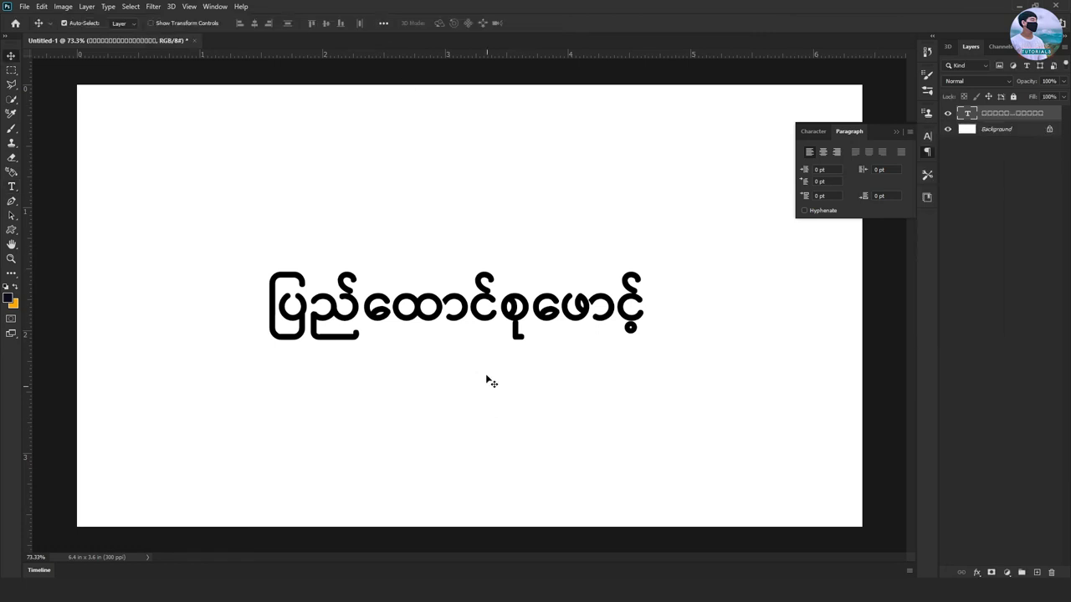
pyautogui.moveTo(514, 305); pyautogui.dragTo(518, 414)
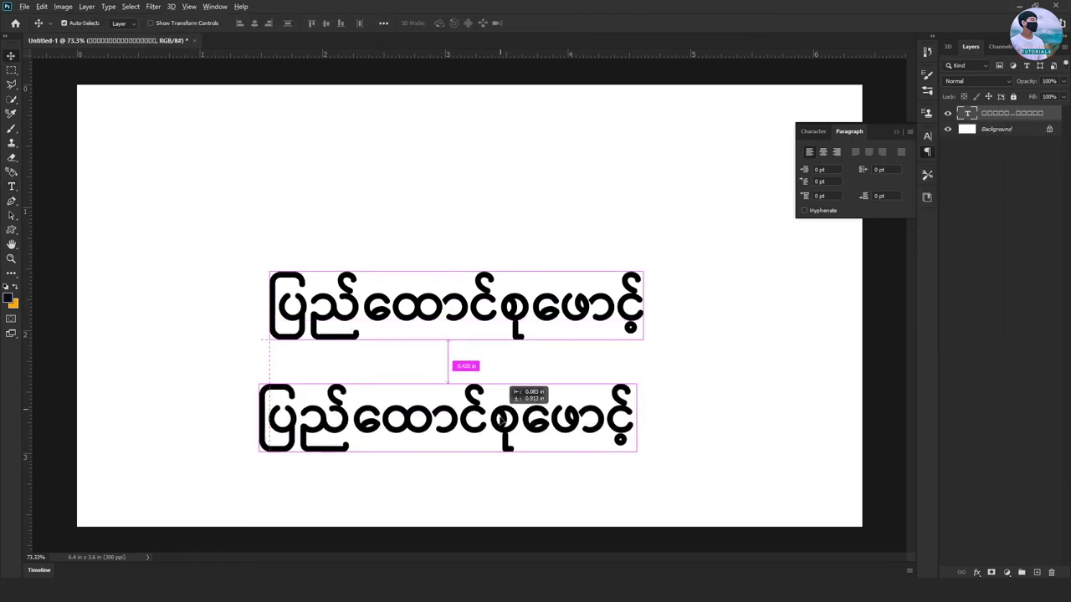
pyautogui.doubleClick(531, 416)
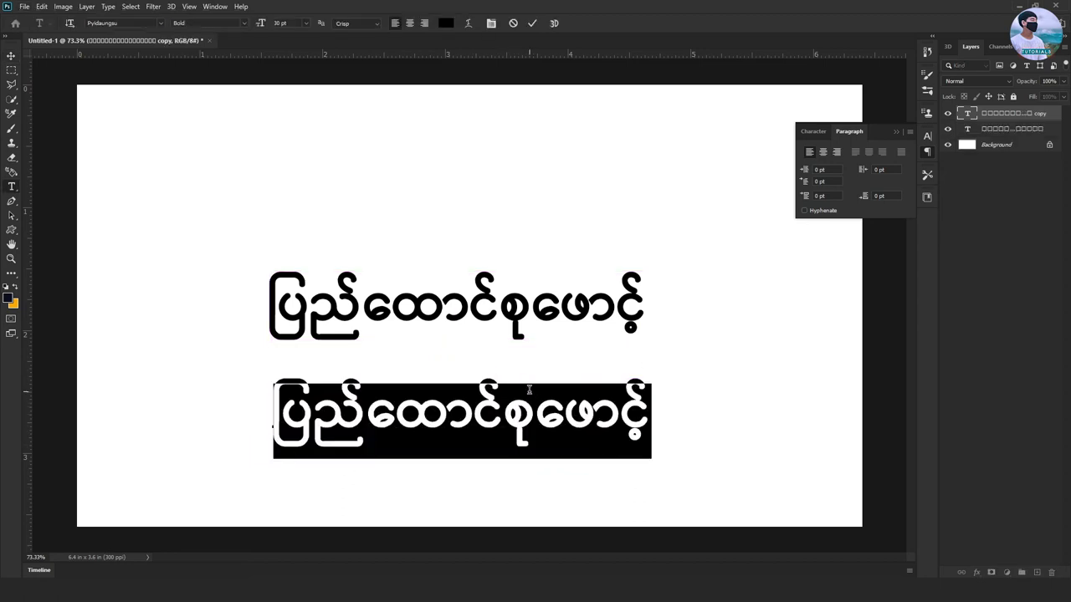
pyautogui.write('ကျောင်း')
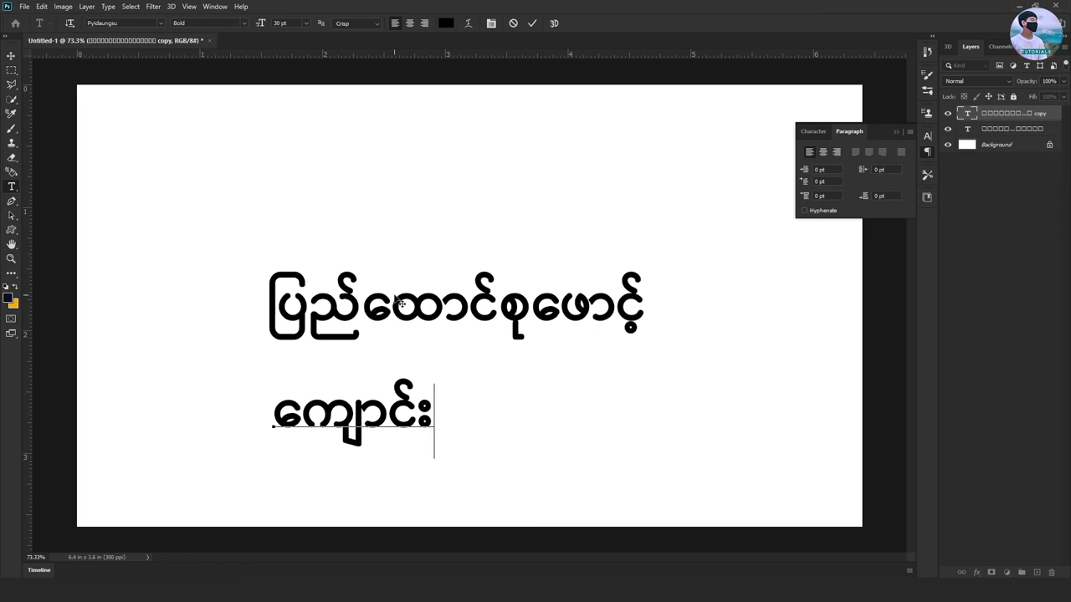
pyautogui.click(532, 24)
pyautogui.click(532, 24)
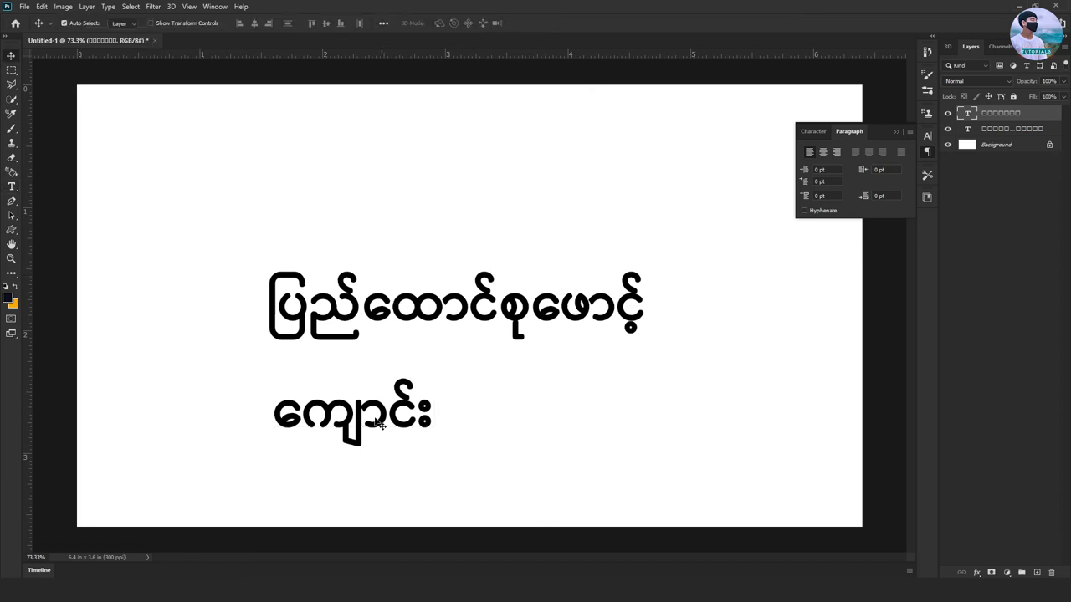
pyautogui.press('Delete')
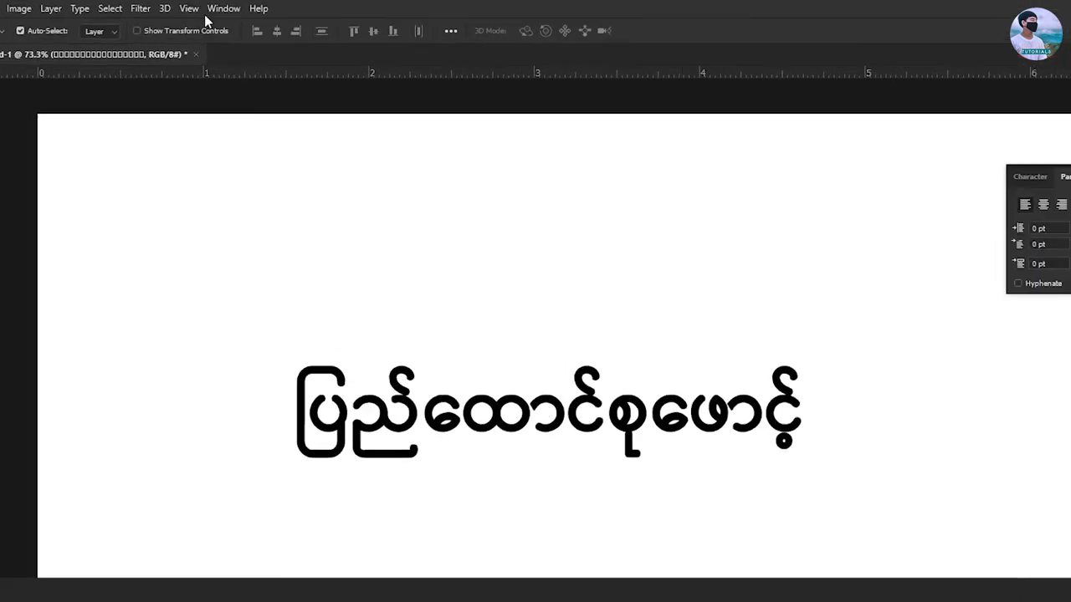
# Toggle the Paragraph panel via Window, then open its flyout to verify World-Ready Layout
pyautogui.click(205, 7)
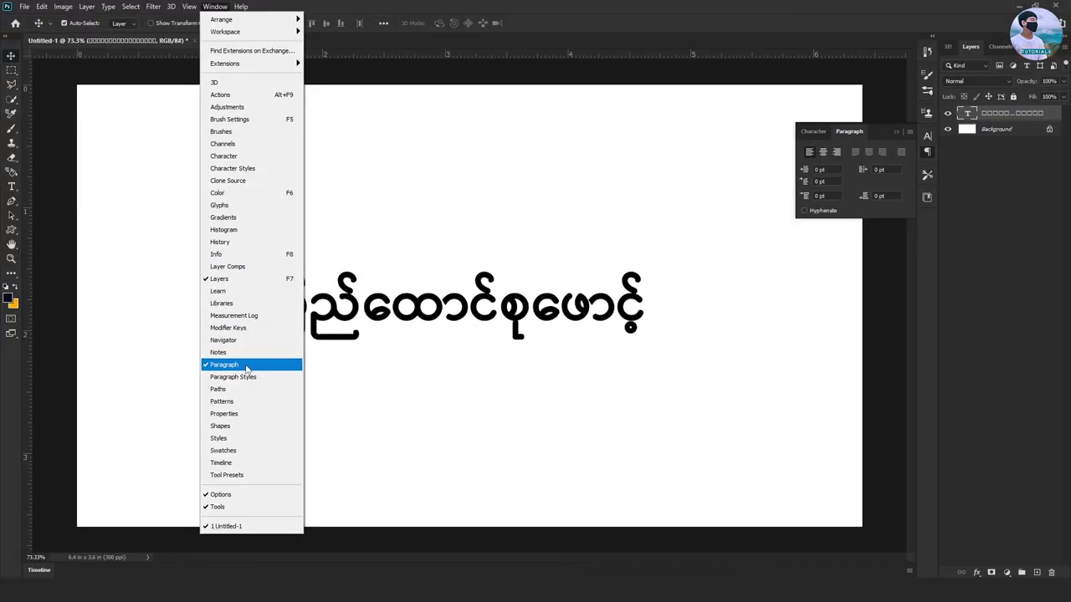
pyautogui.click(246, 366)
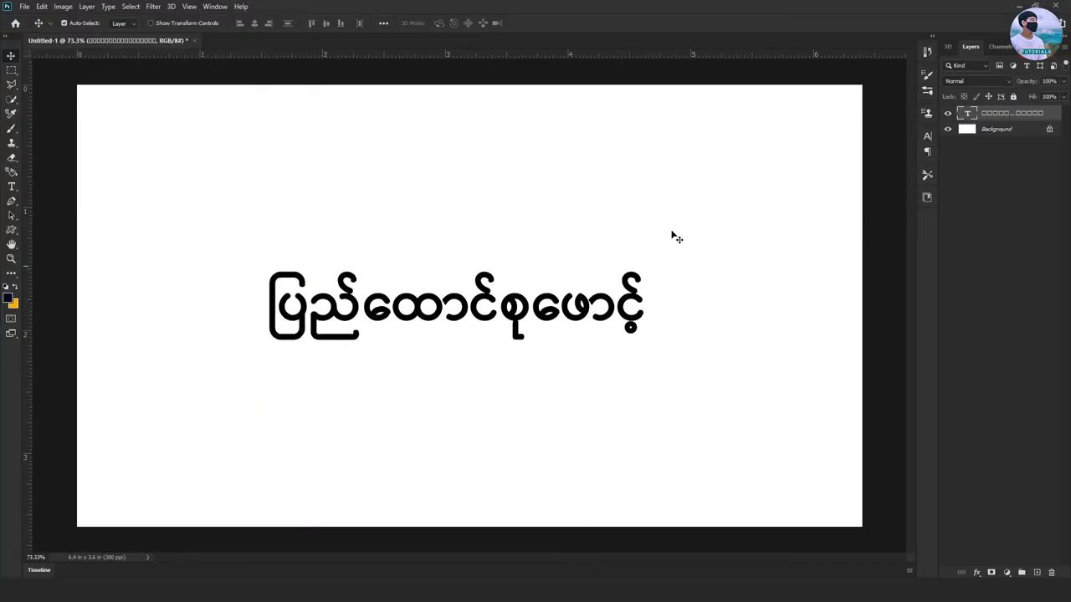
pyautogui.click(930, 152)
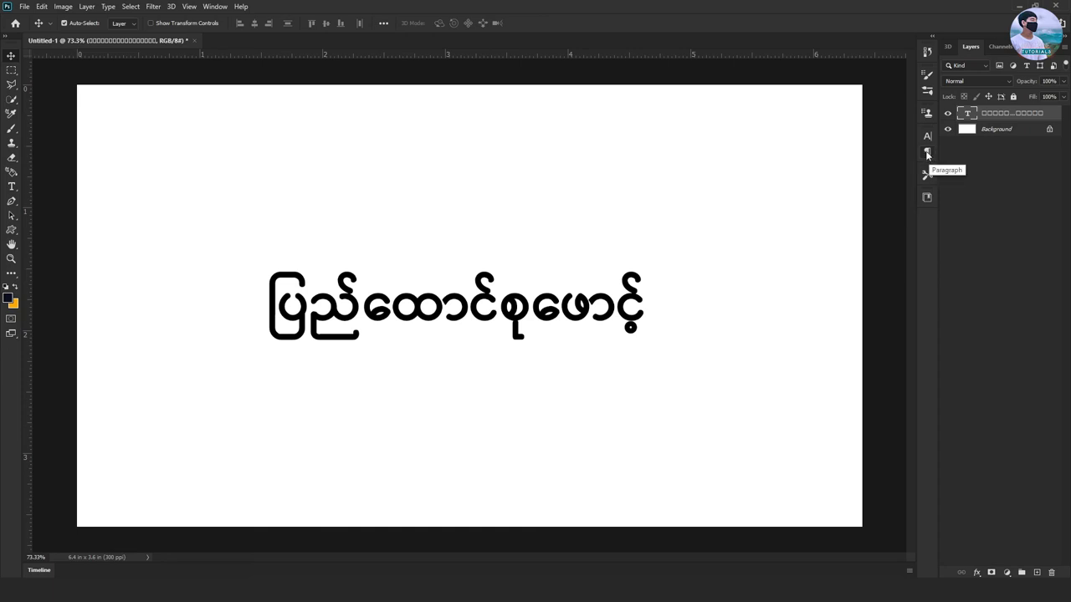
pyautogui.click(215, 6)
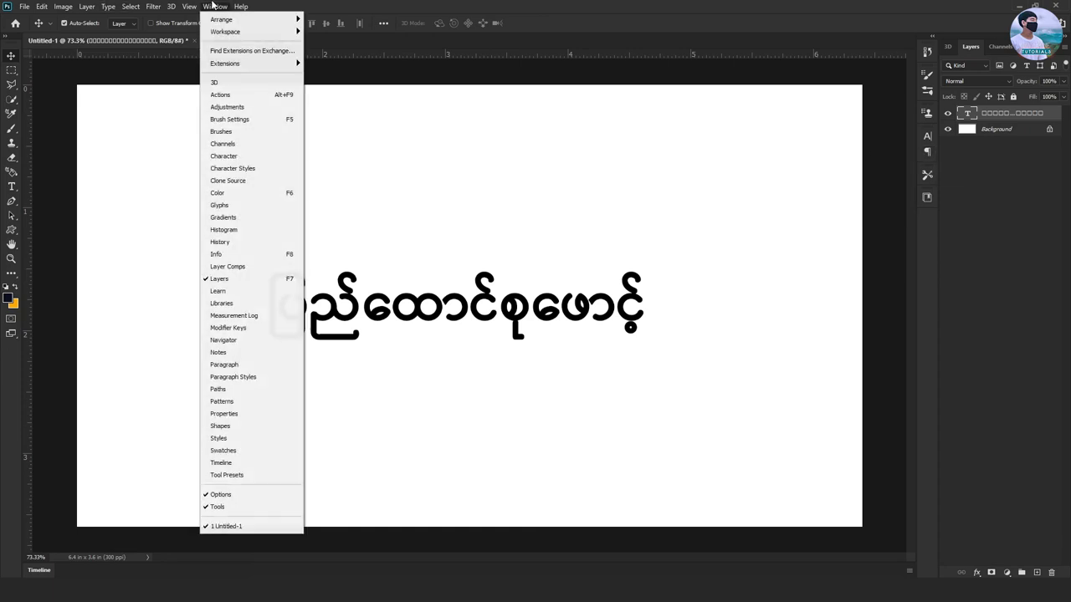
pyautogui.click(237, 368)
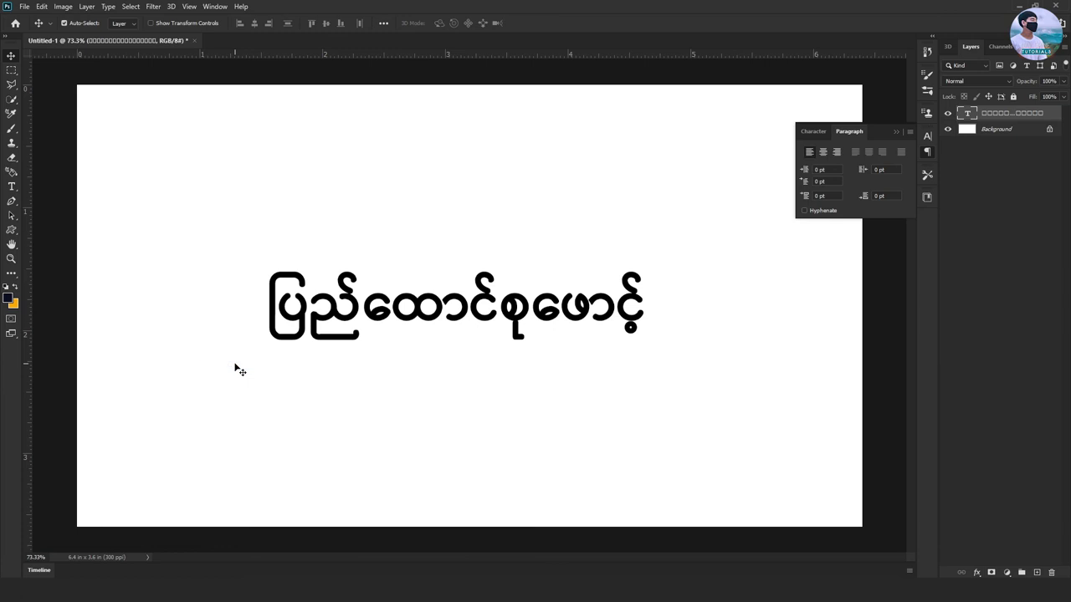
pyautogui.click(909, 131)
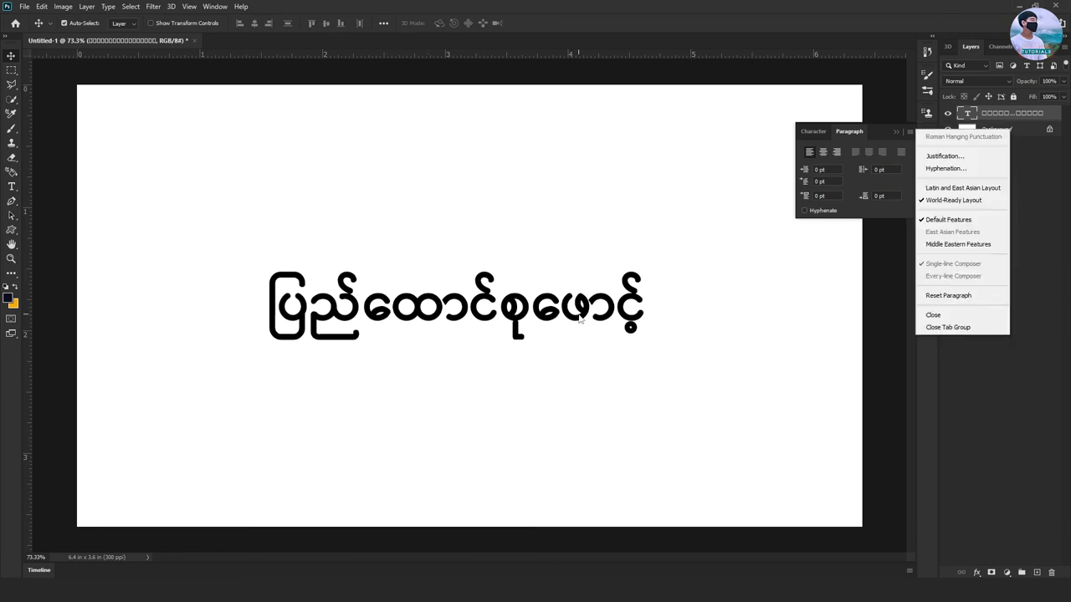